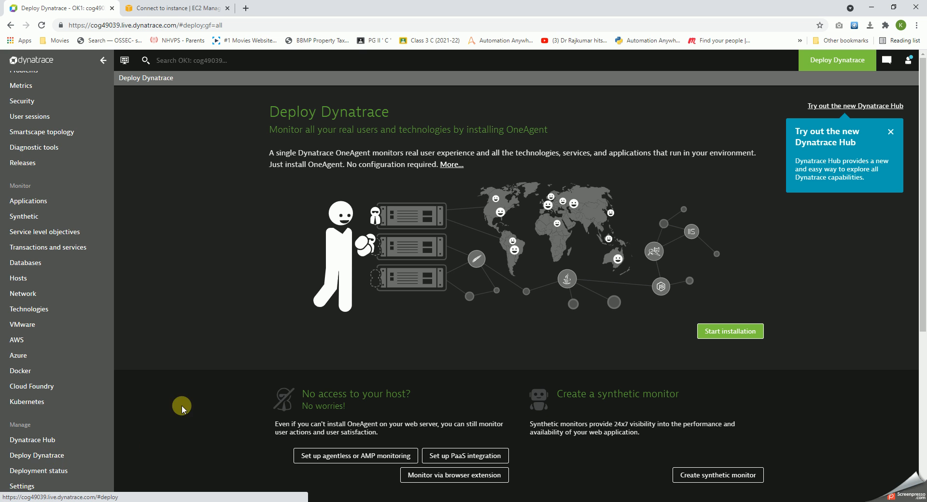
Step: Choose Linux in the OneAgent install flow, create a PaaS token and copy the wget download command
left_click(717, 331)
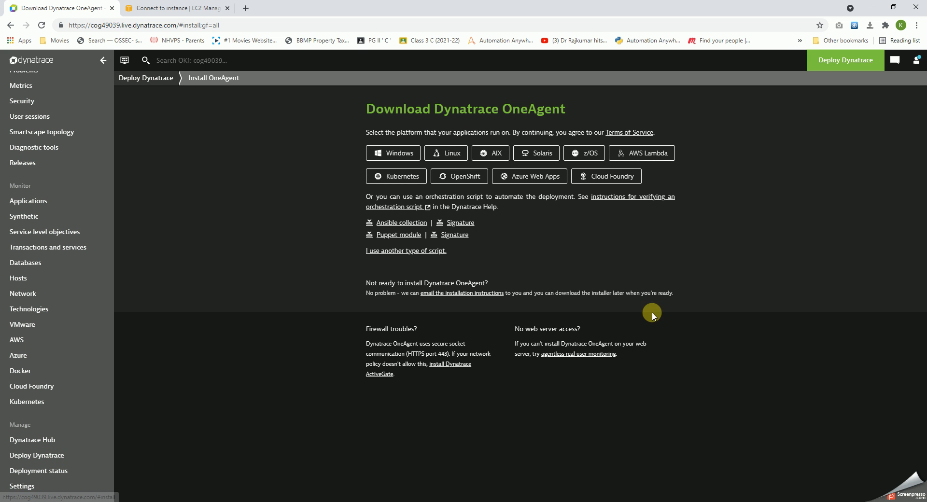
left_click(446, 153)
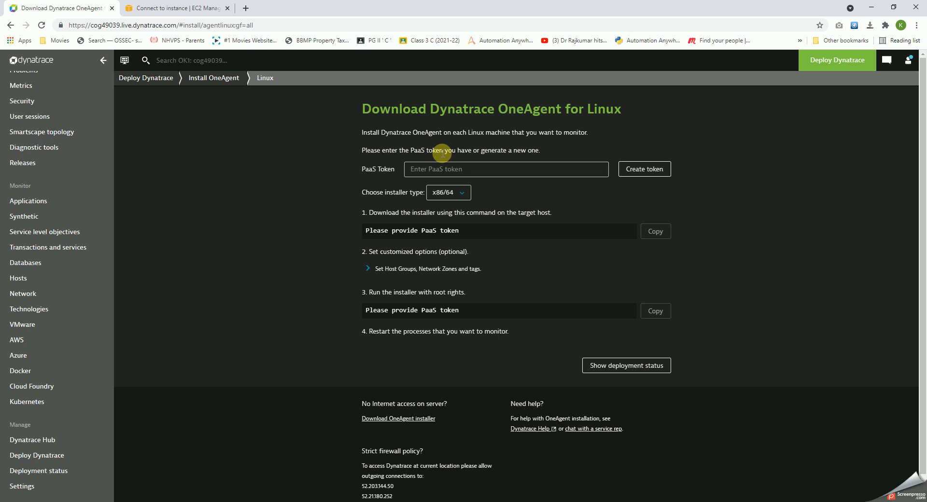
left_click(636, 171)
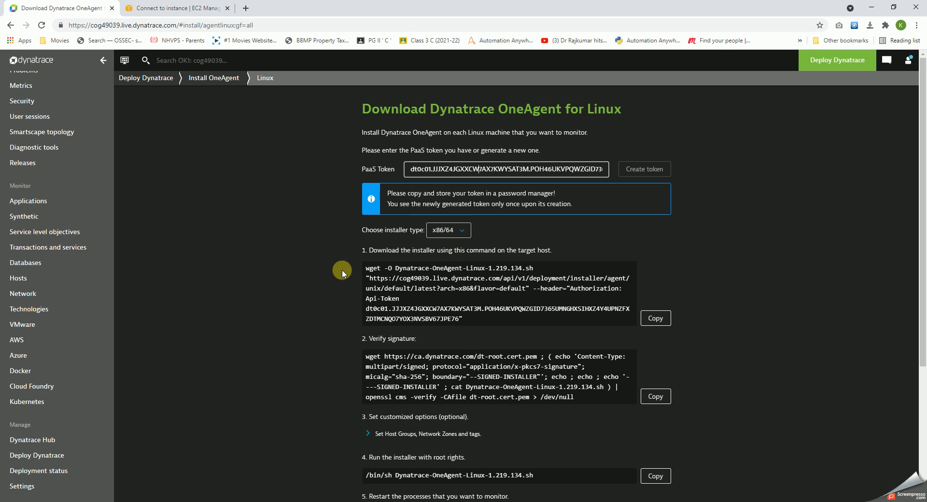
left_click(656, 318)
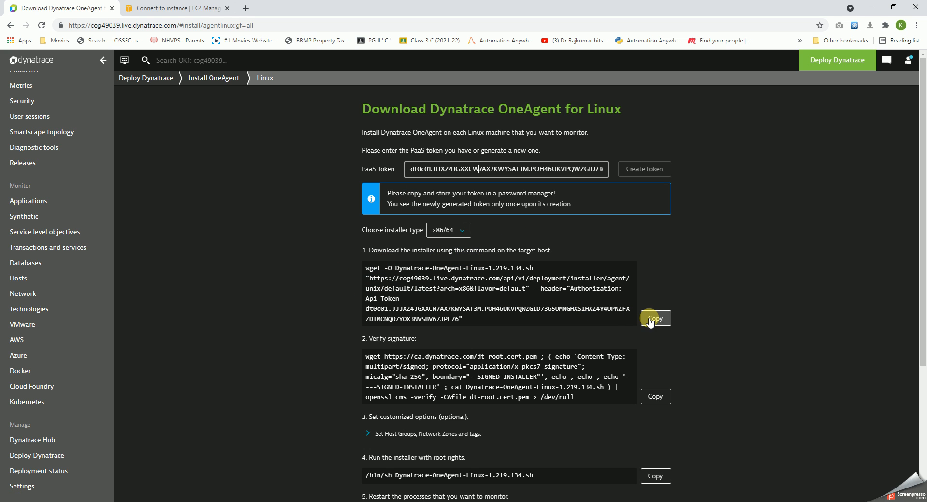
left_click(651, 321)
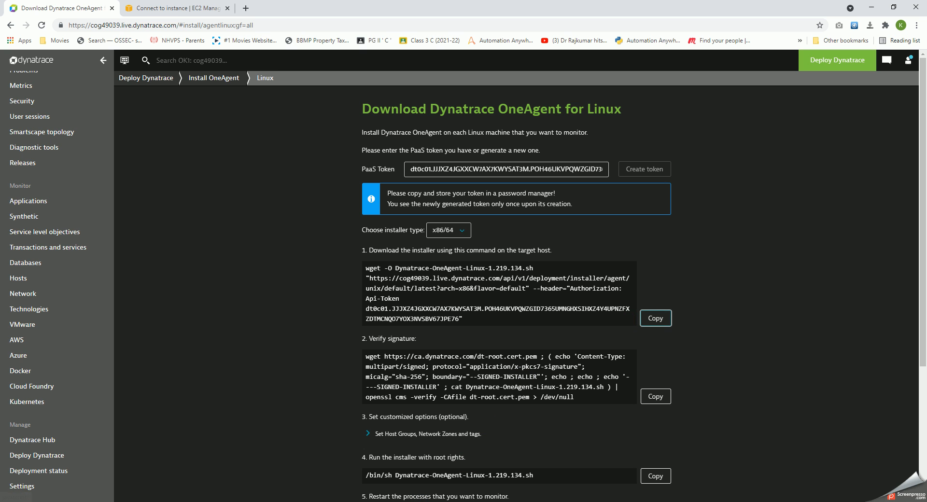
Step: Run the pasted wget command in the host's PuTTY terminal to download the OneAgent installer
left_click(306, 474)
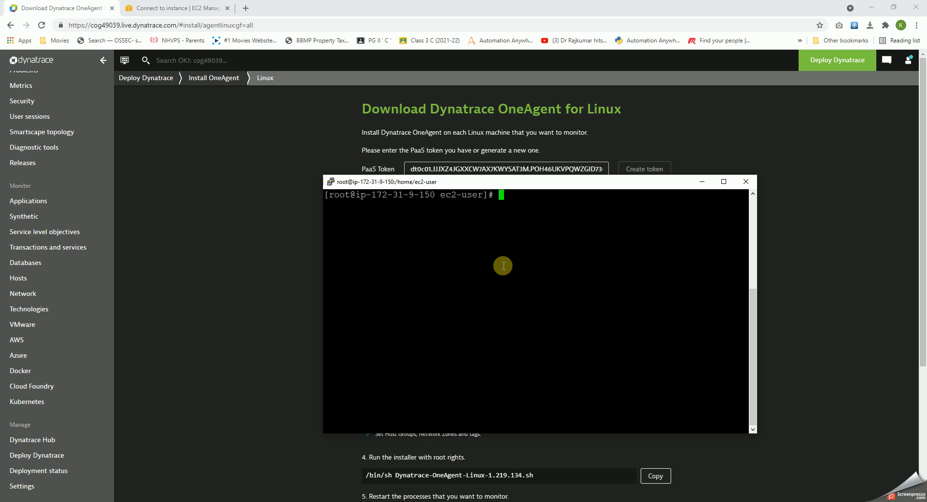
right_click(503, 266)
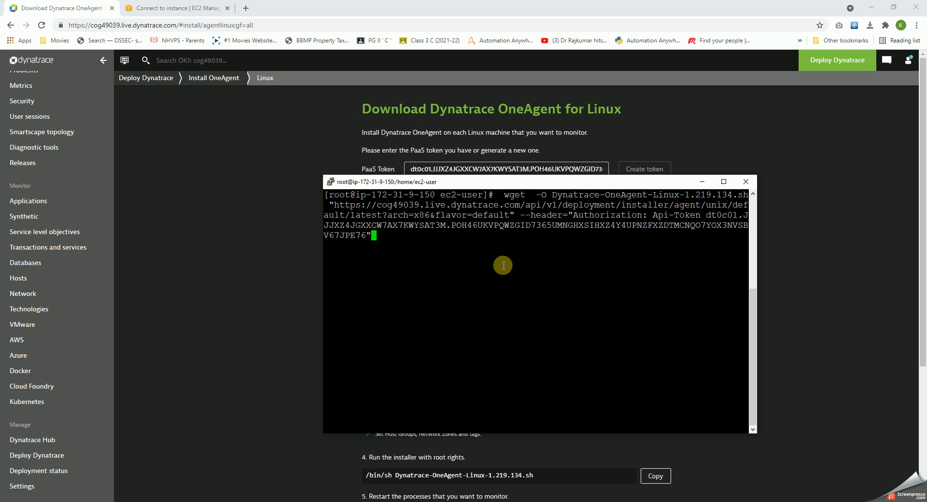
key("Return")
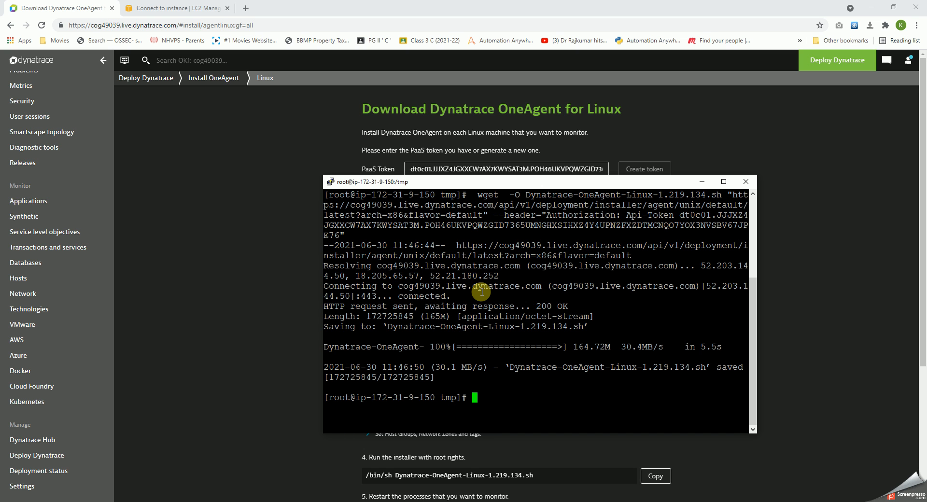
type("ls")
Step: List the directory and attempt to run Dynatrace-OneAgent-Linux-1.219.134.sh before it is executable
key("Return")
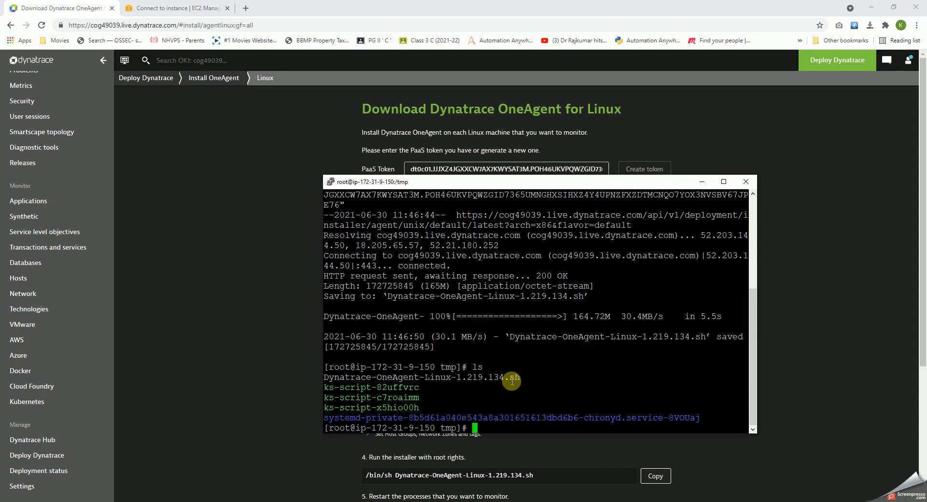
type("./")
type("sh")
double_click(506, 378)
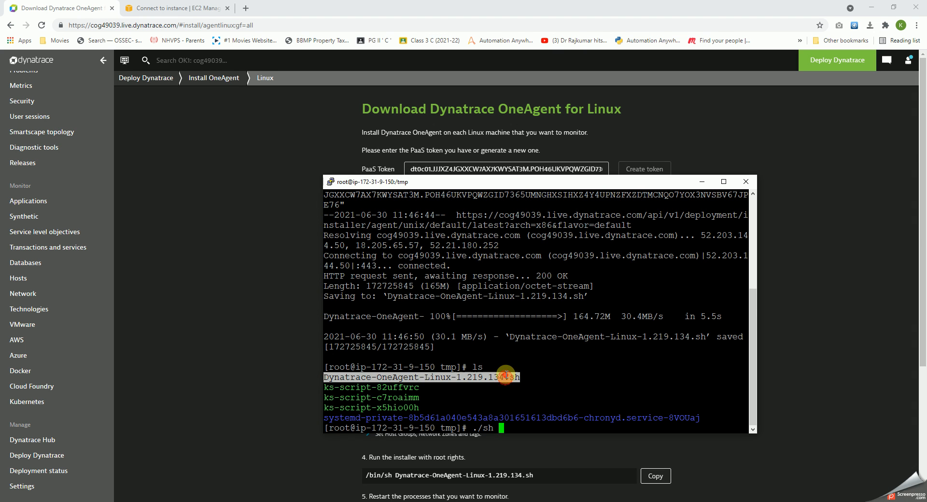
right_click(549, 367)
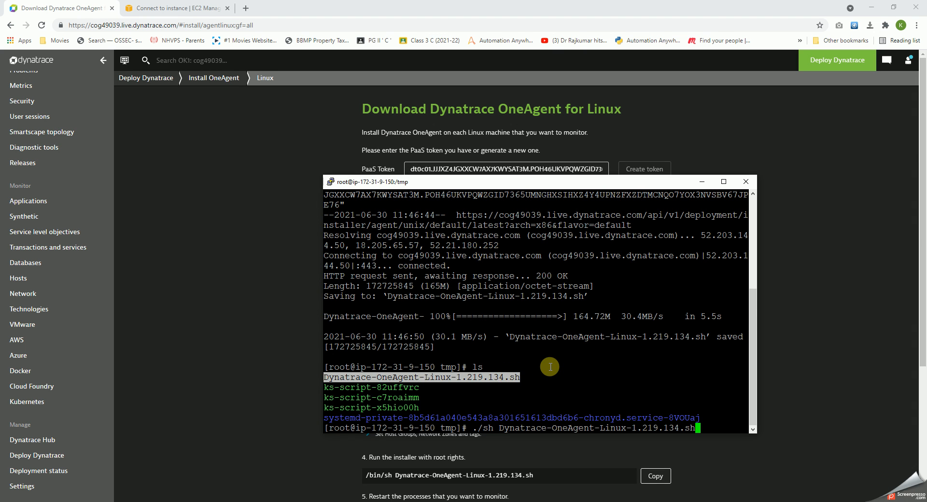
key("Return")
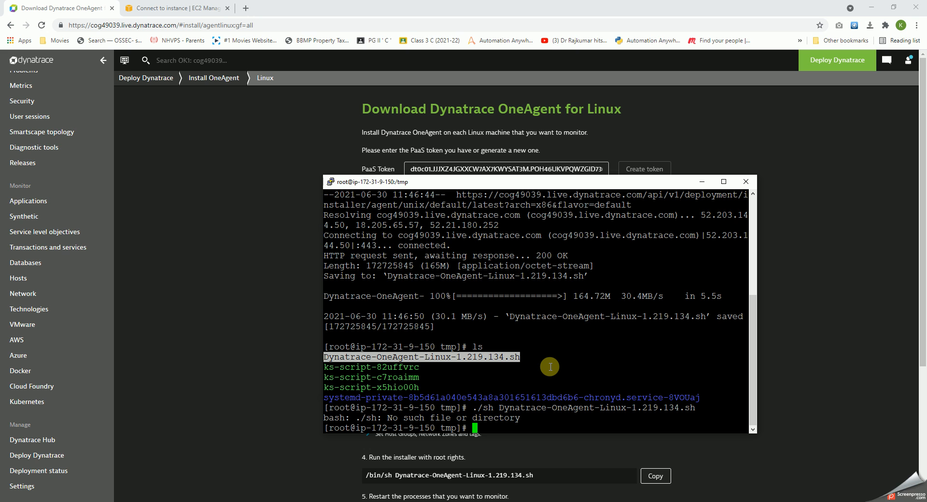
type("./")
right_click(549, 367)
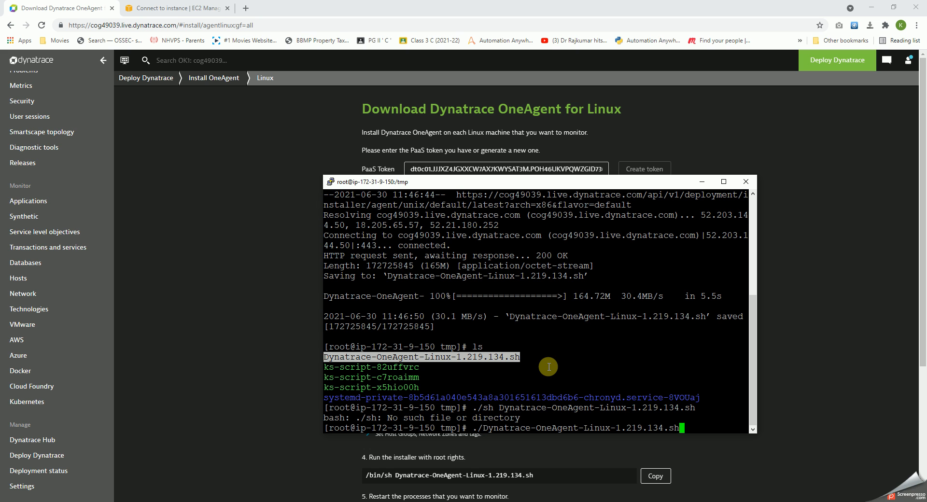
key("Return")
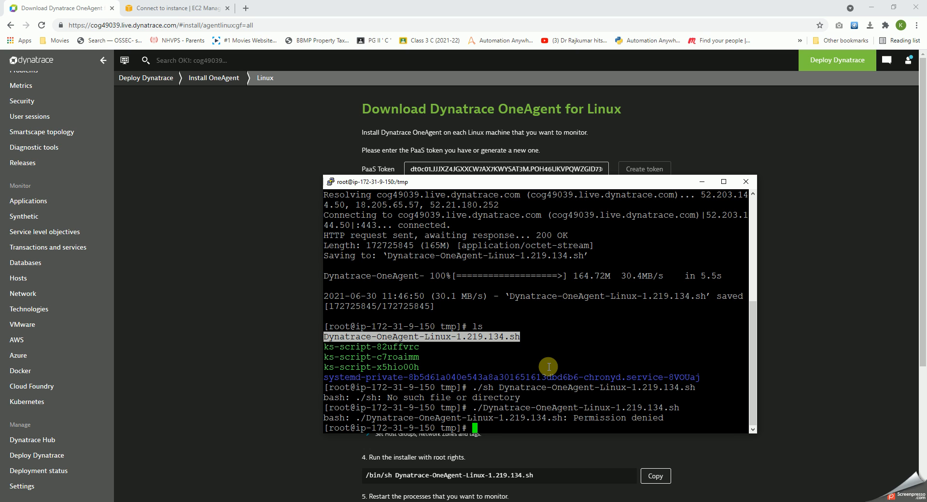
key("Return")
key("Return")
key("Return")
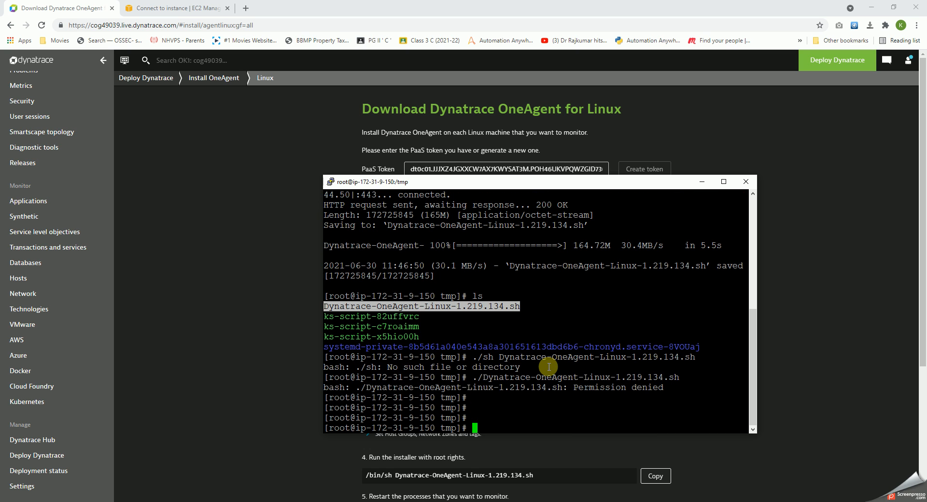
type("cm")
type("mod 7")
type("77")
Step: Give the installer full permissions with chmod 777 and launch it with ./Dynatrace-OneAgent-Linux-1.219.134.sh
right_click(581, 313)
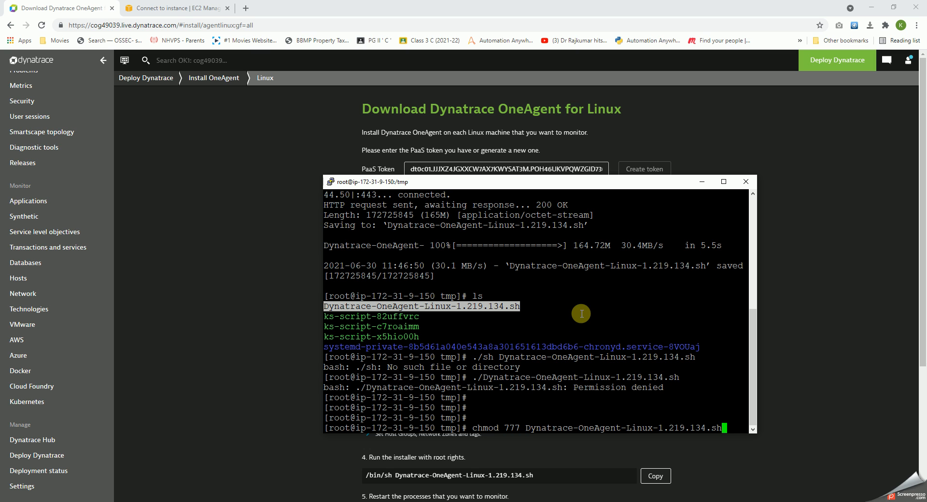
key("Return")
type("./")
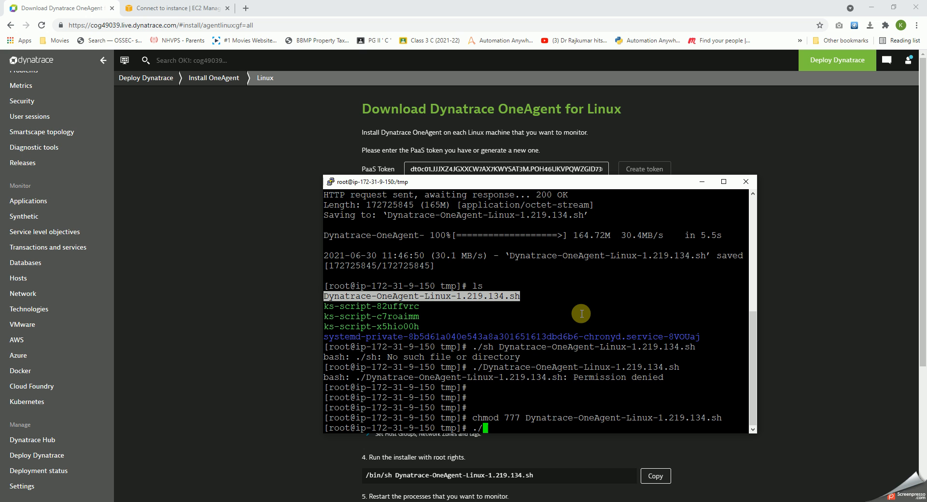
right_click(581, 313)
key("Return")
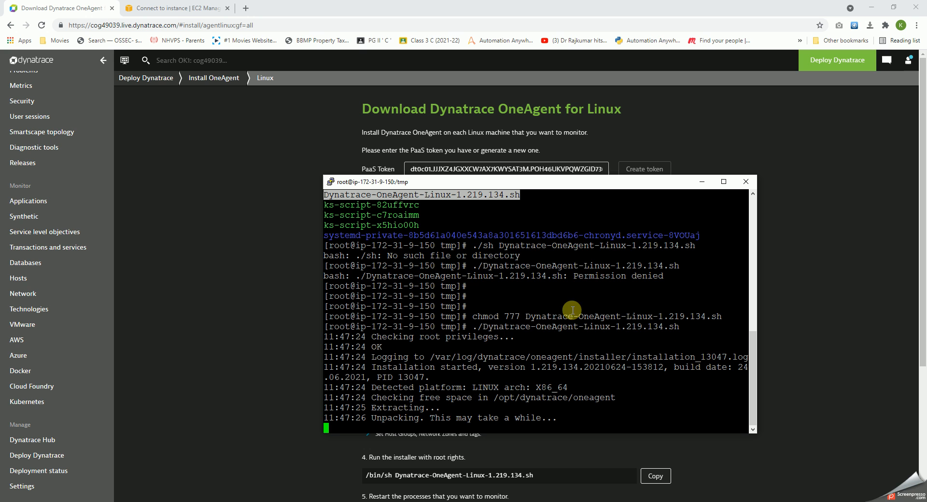
Step: Return to Dynatrace's hosts list, then bring the PuTTY session forward showing the finished install
left_click(19, 277)
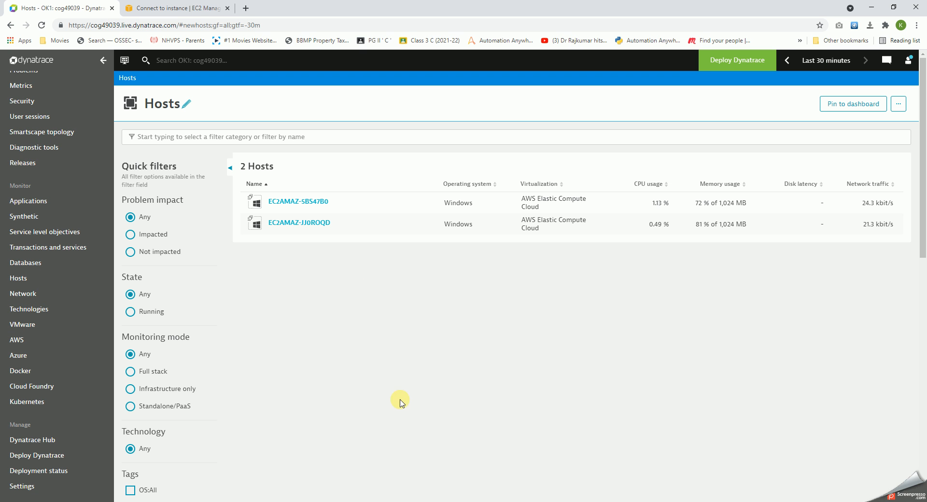
left_click(268, 500)
left_click(304, 478)
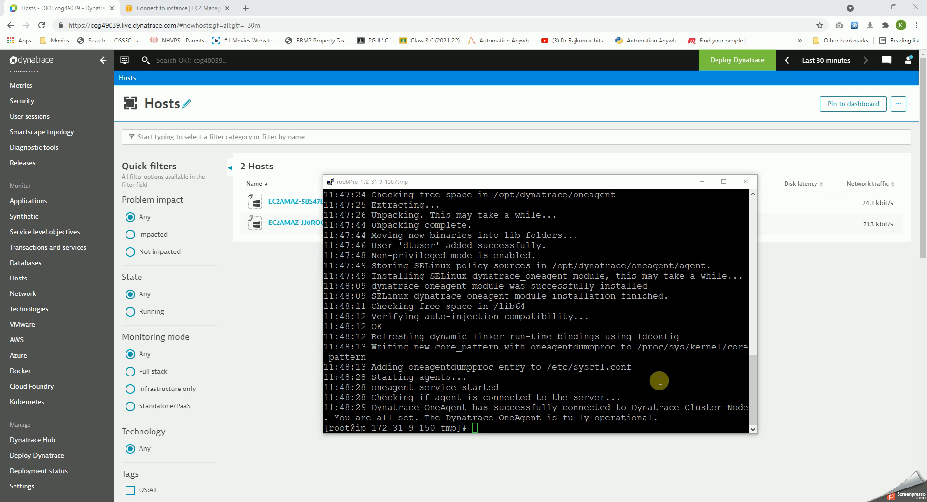
Step: Back in Dynatrace, show the OneAgent deployment status listing the new Linux host
left_click(90, 478)
left_click(44, 471)
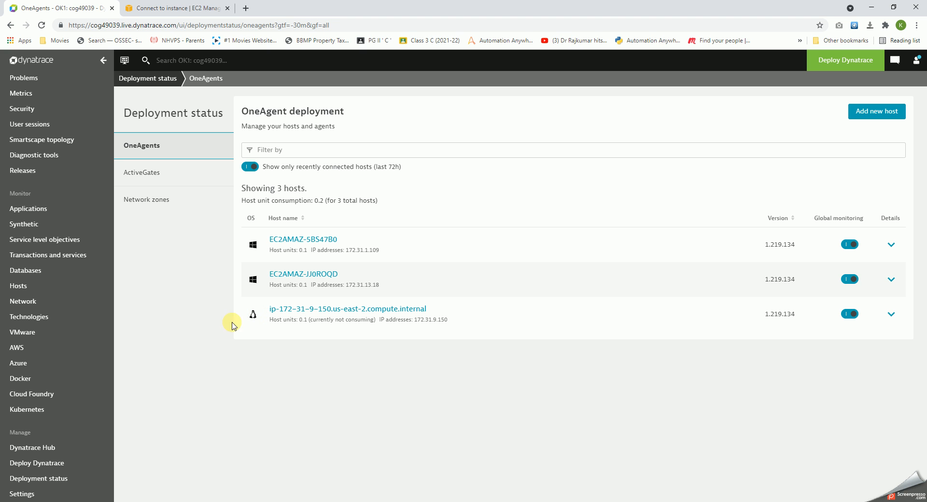
Step: Expand the ip-172-31-9-150 row to read its monitored status, then bring PuTTY forward again
left_click(891, 314)
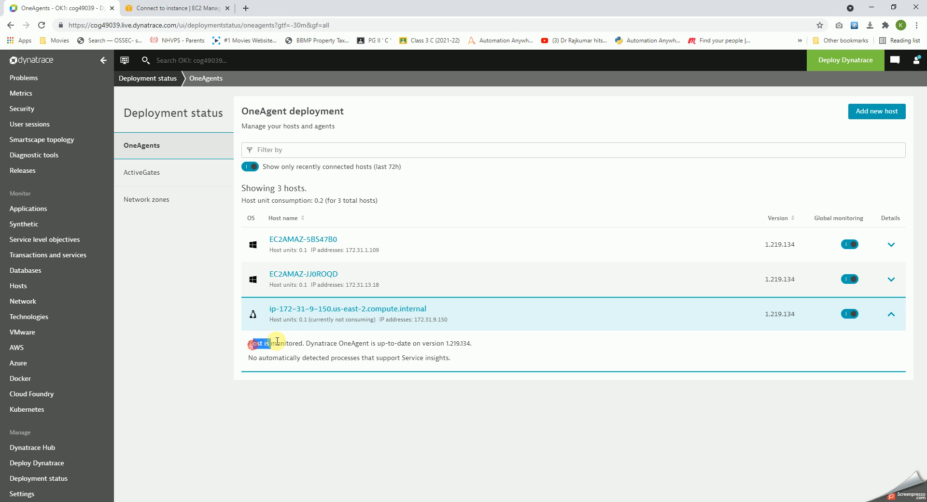
left_click_drag(252, 343, 286, 345)
left_click(306, 397)
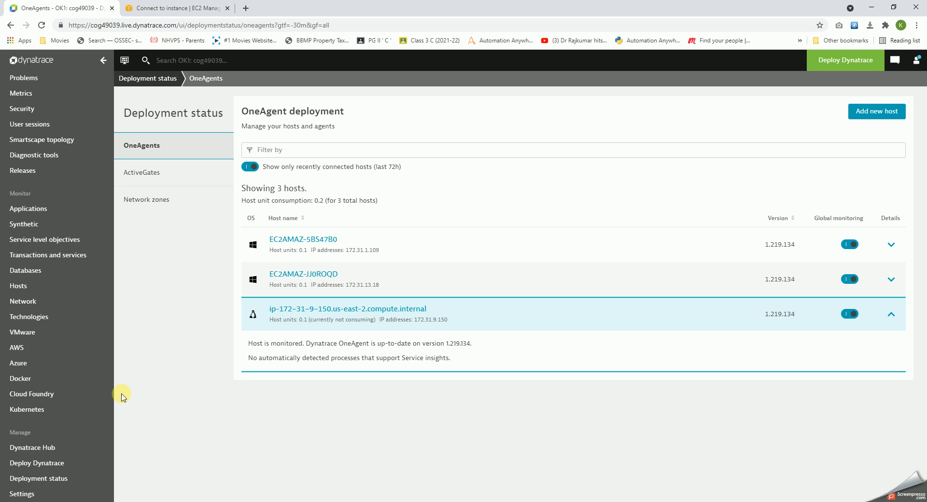
left_click(312, 470)
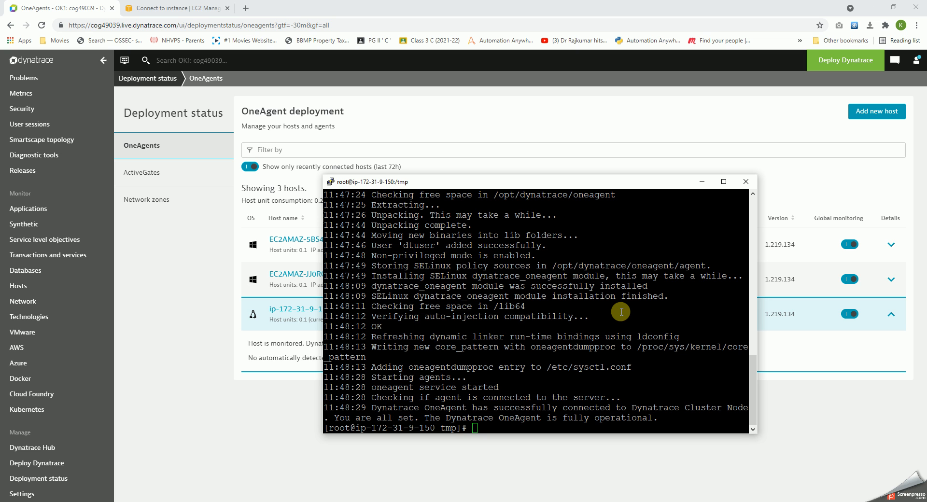
type("c")
type("lear")
Step: Clear the terminal and run ps -ef | grep -i one to list OneAgent processes, then go to Hosts in Dynatrace
key("Return")
type("pls")
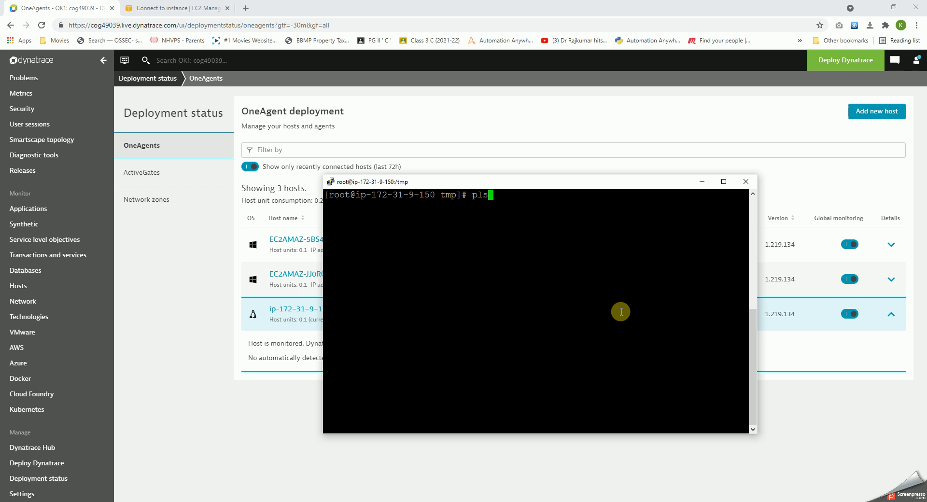
type(" -ef | grep ")
type("-i ")
type("one")
key("Return")
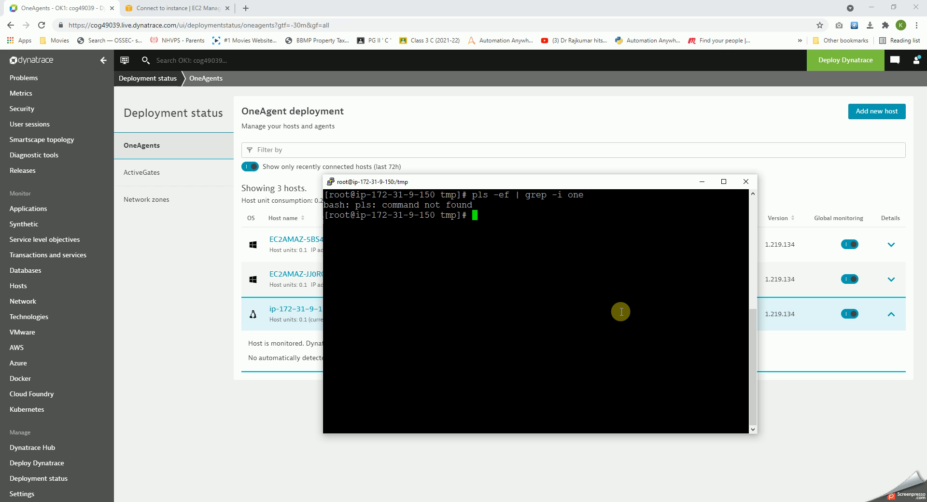
type("ps")
type(" -ef | ")
type("grep -i")
type(" one")
key("Return")
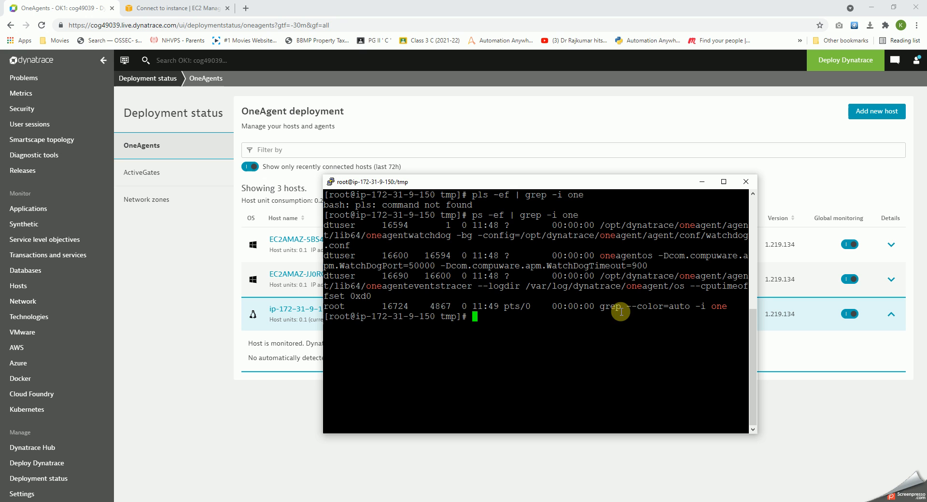
left_click(19, 286)
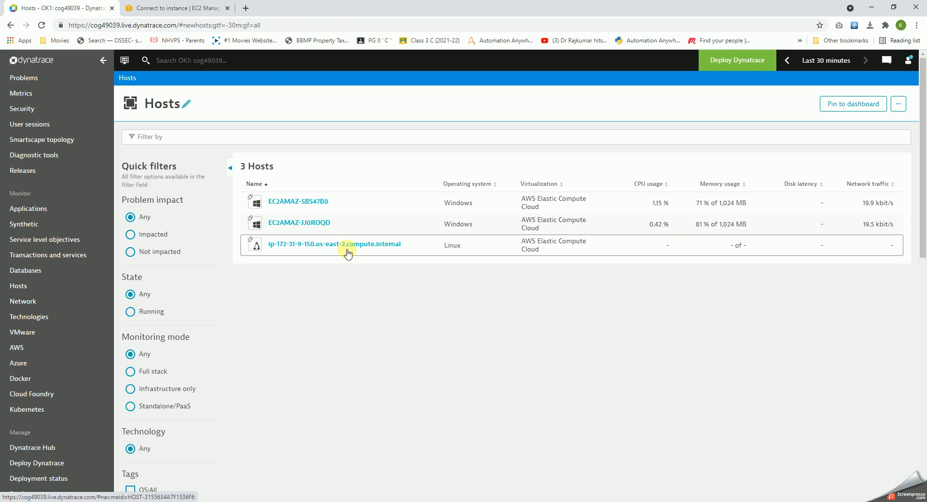
Step: View the Linux host's Disk tile and its contributing disks throughput charts, then bring PuTTY forward
left_click(364, 245)
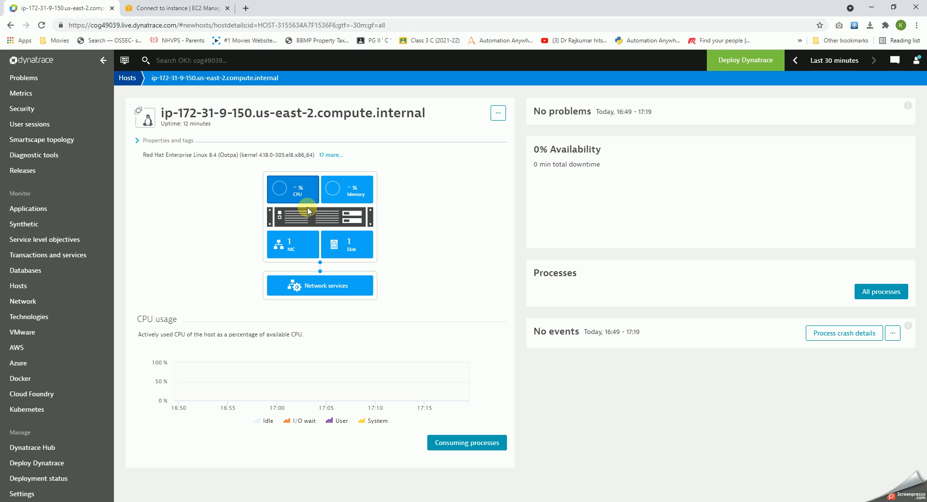
left_click(362, 248)
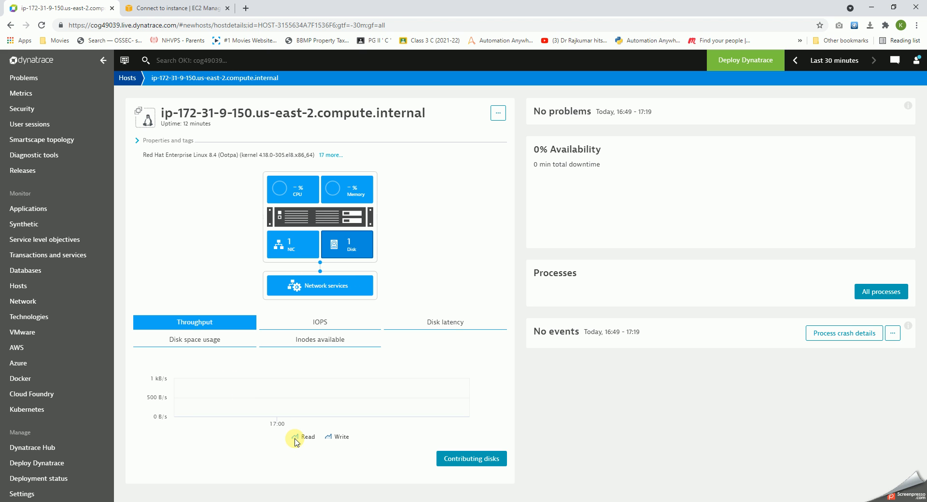
left_click(445, 453)
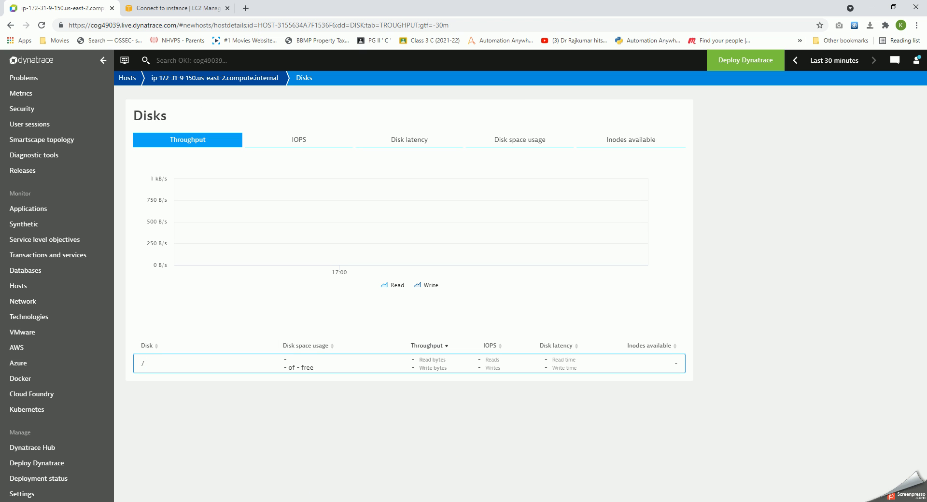
left_click(326, 473)
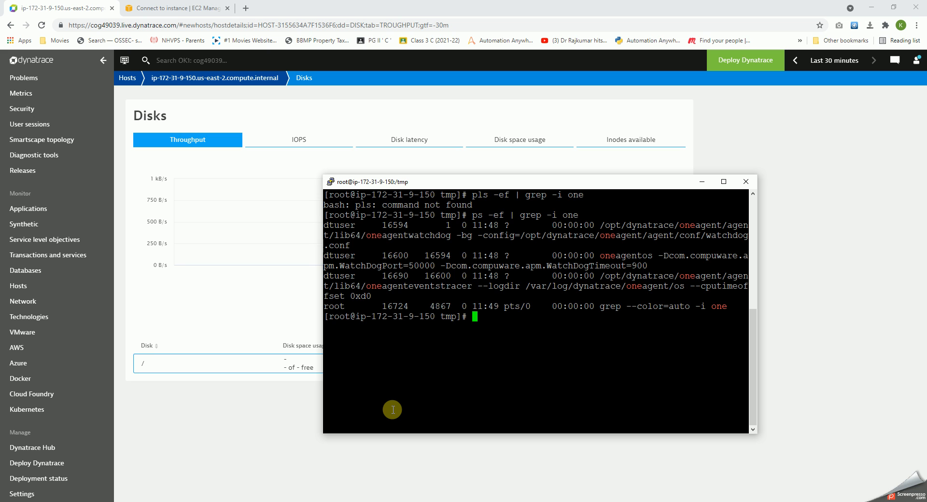
type("clear")
Step: Show filesystem usage with df in PuTTY, then return to the Linux host's overview via the breadcrumb
key("Return")
type("df")
key("Return")
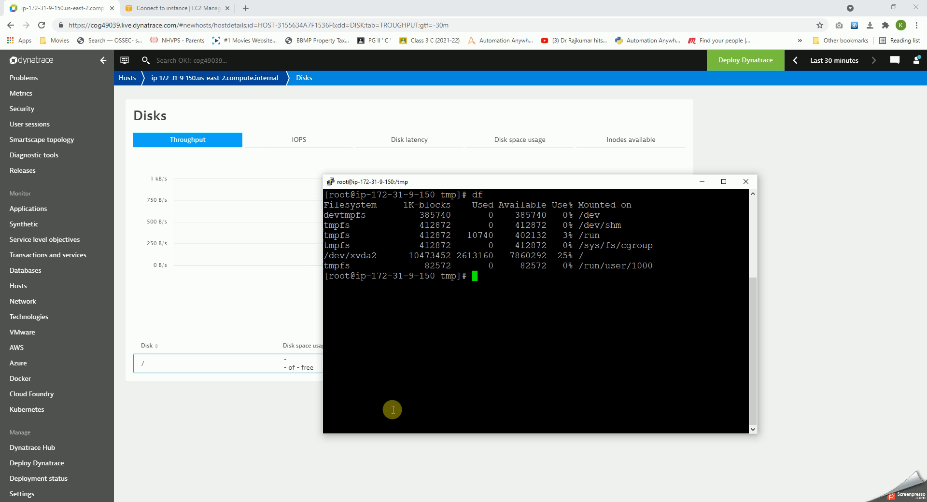
left_click(259, 414)
left_click(169, 77)
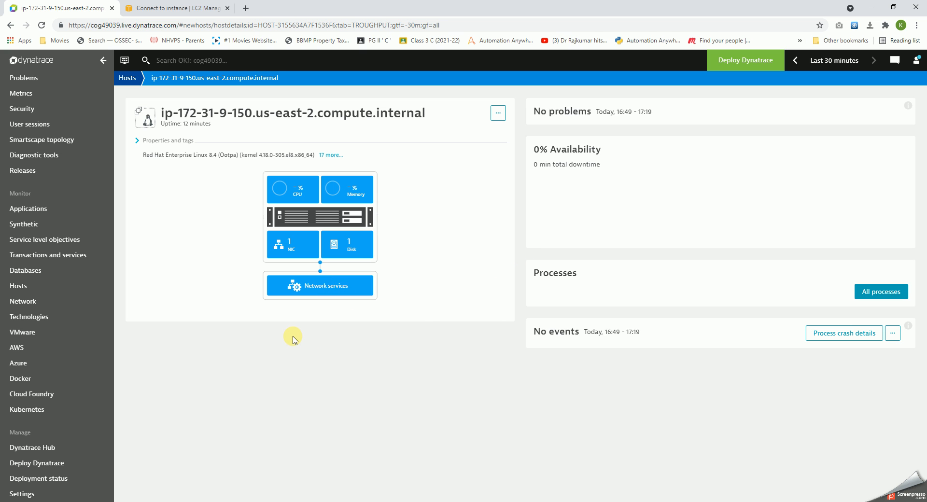
Step: Under Properties and tags, add the tag OS: DynatraceLinuxAgt to the host, then switch to the terminal
left_click(137, 141)
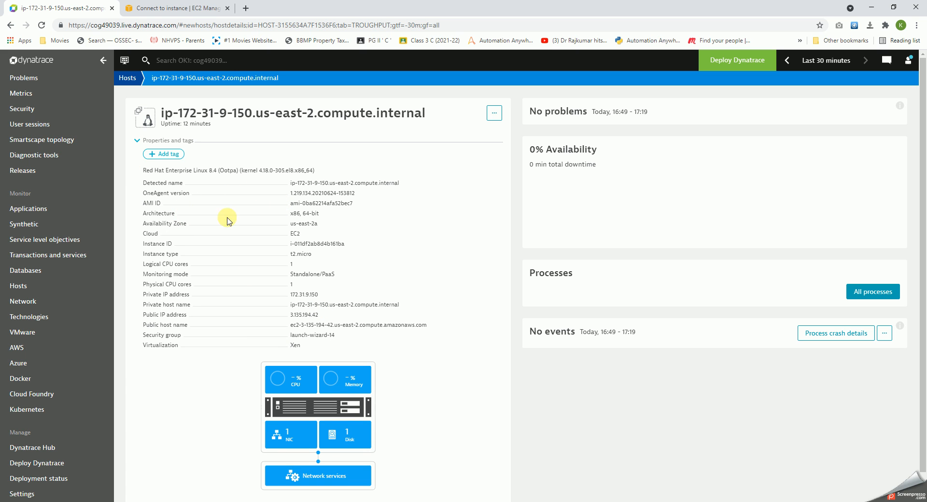
left_click(164, 154)
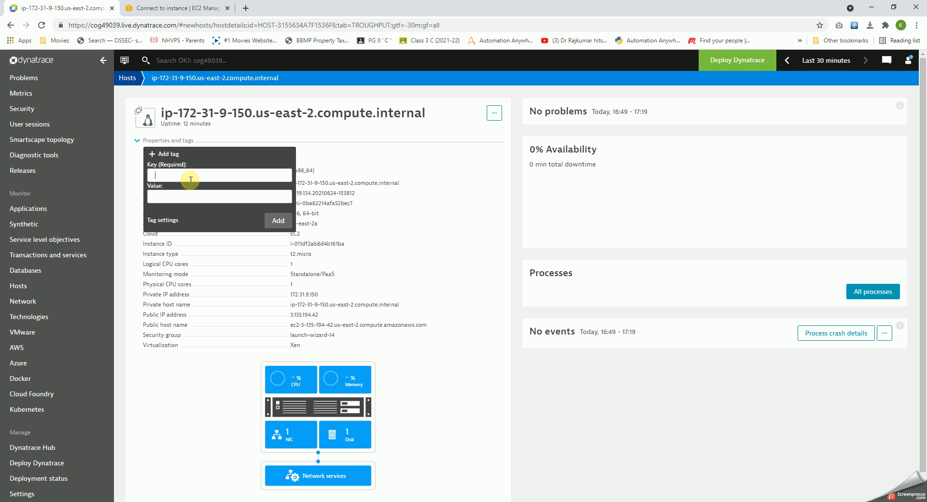
type("OS")
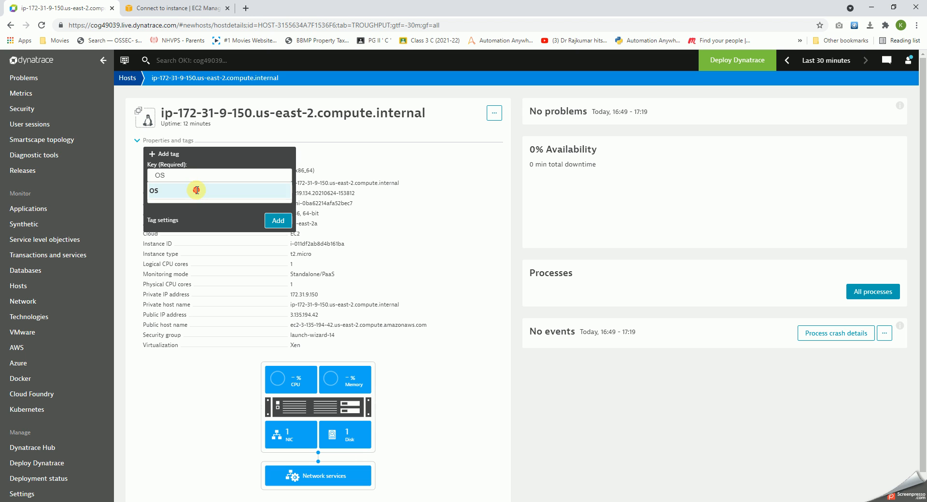
left_click(191, 192)
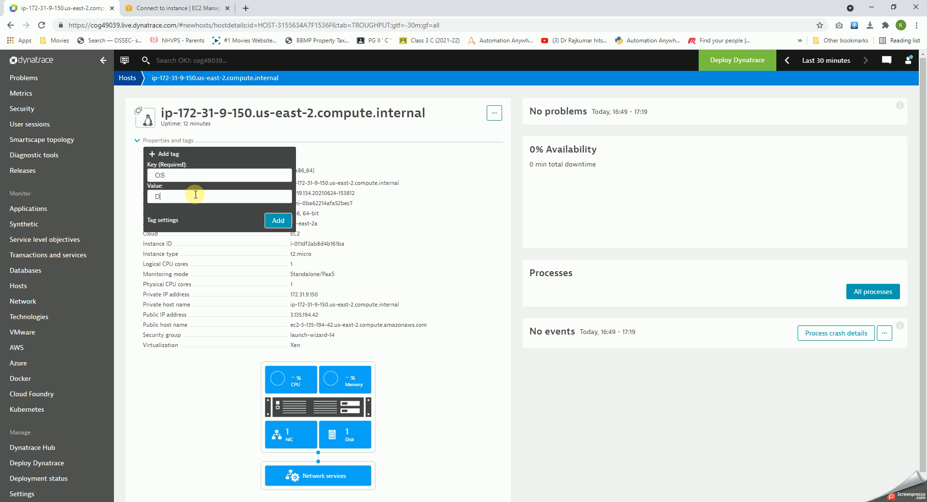
type("DynatraceLinuxAgt")
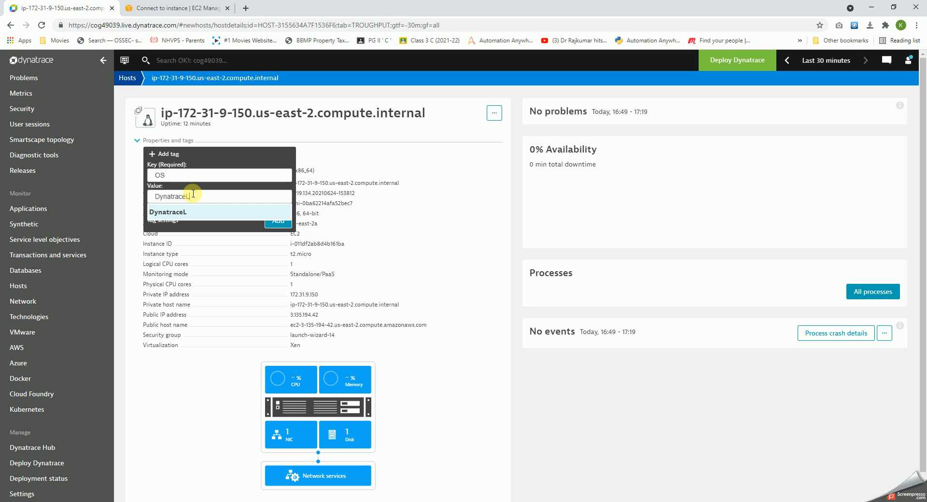
left_click(277, 221)
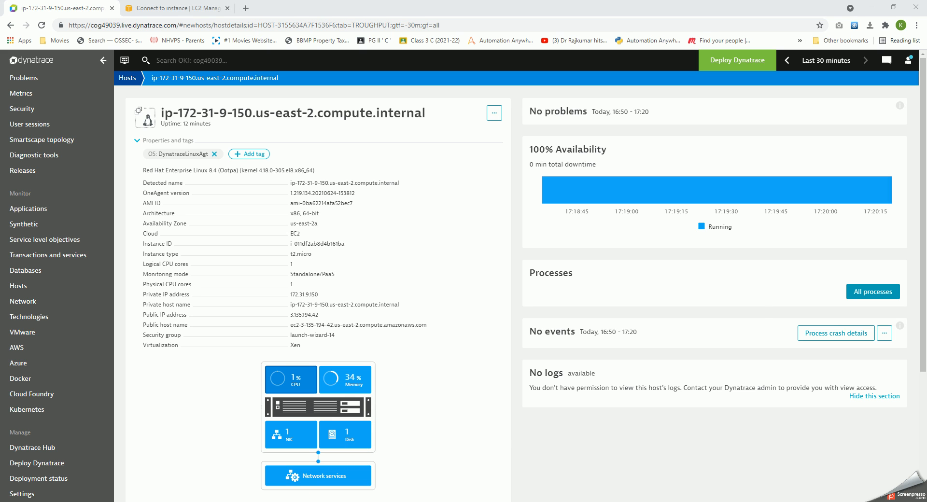
key("alt+Tab")
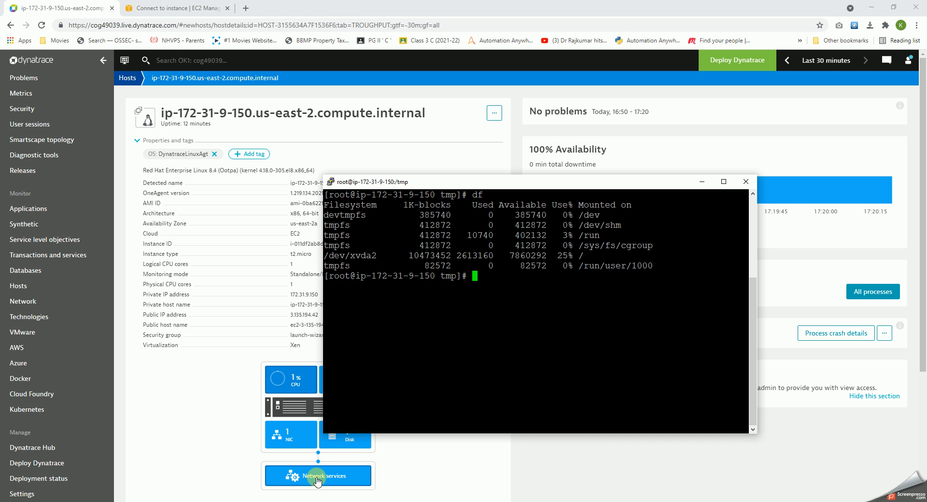
type("op")
Step: Run top in PuTTY to view oneagent processes and memory use, then quit with q
key("Return")
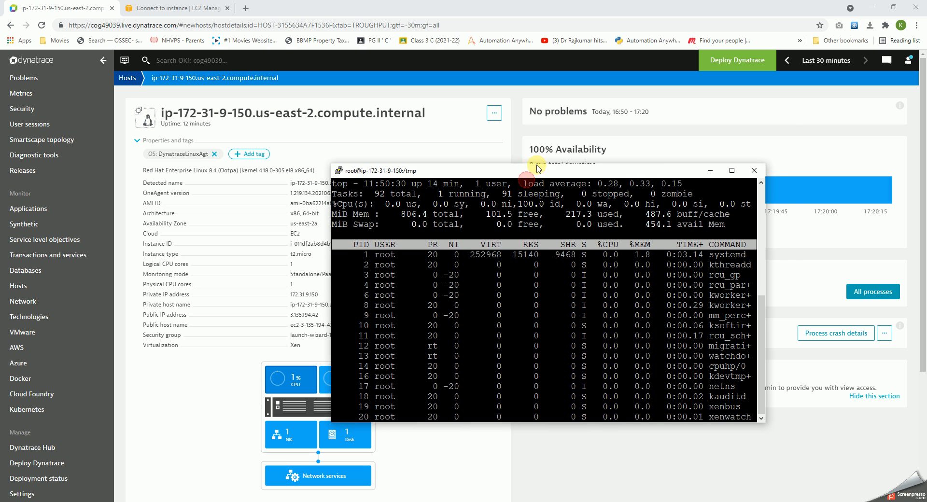
left_click_drag(528, 183, 558, 131)
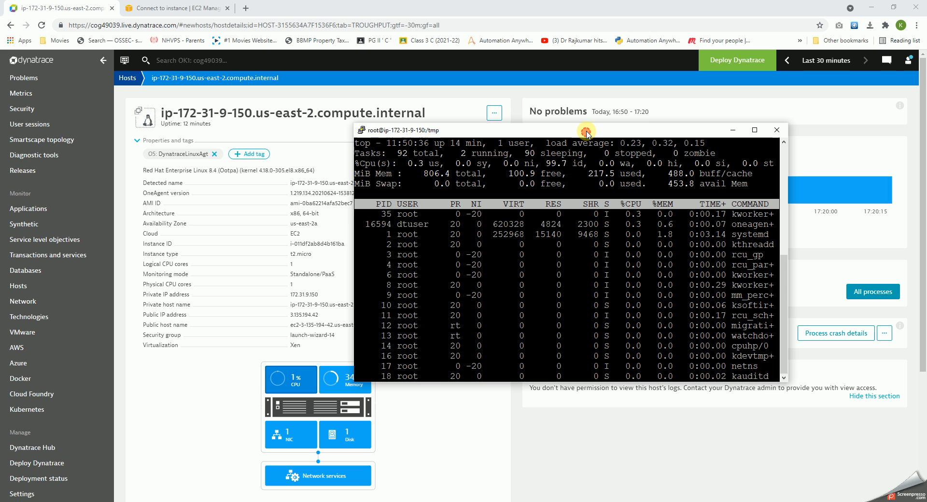
left_click_drag(587, 133, 587, 111)
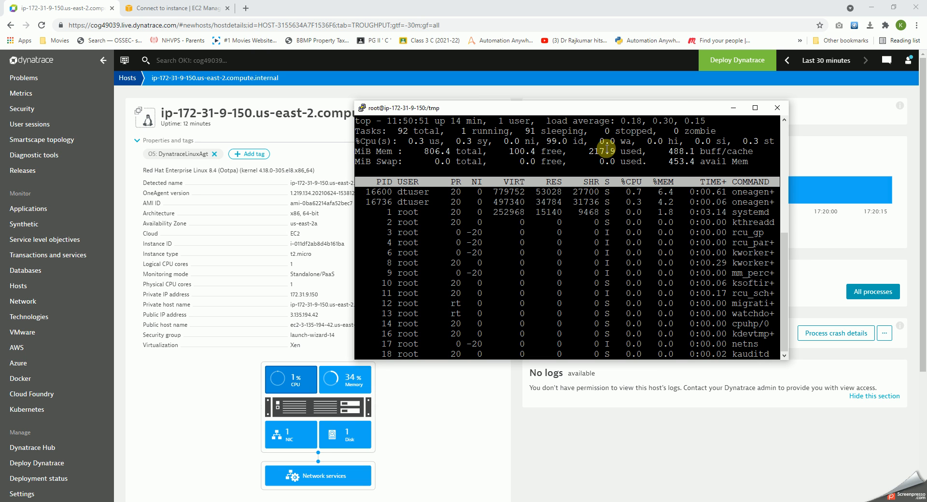
key("q")
Step: Return to the Dynatrace host page and launch Smartscape topology from the sidebar
left_click(547, 426)
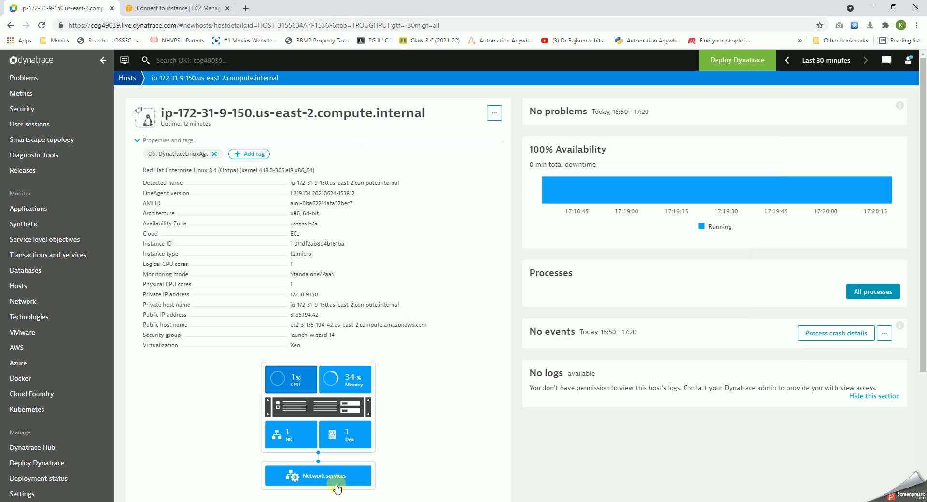
scroll(470, 374, "down", 1)
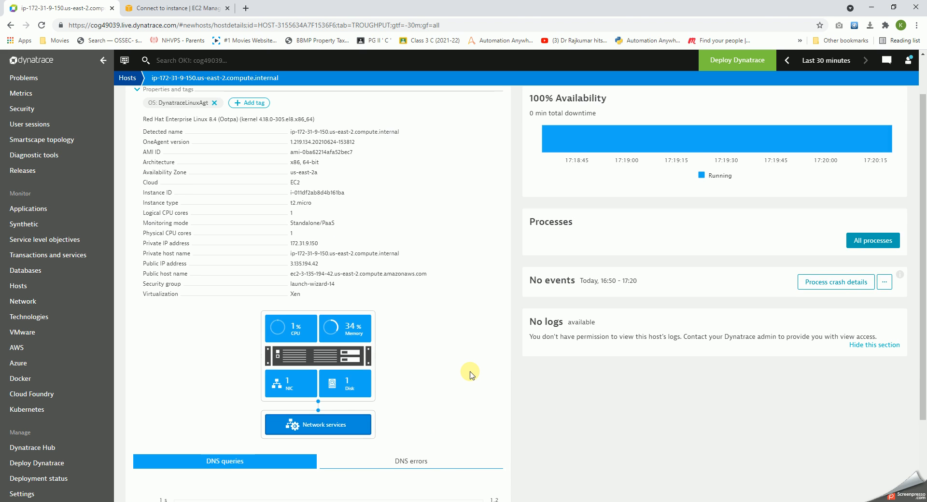
scroll(471, 373, "down", 2)
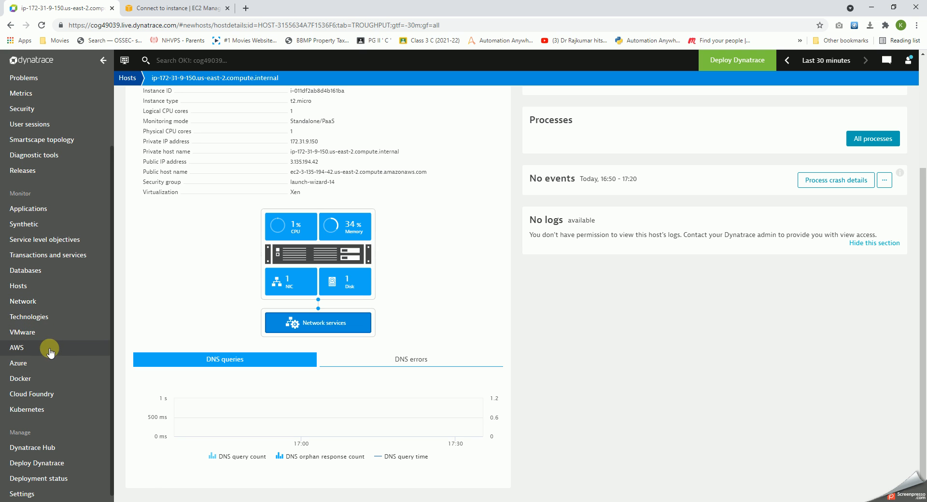
scroll(25, 318, "up", 2)
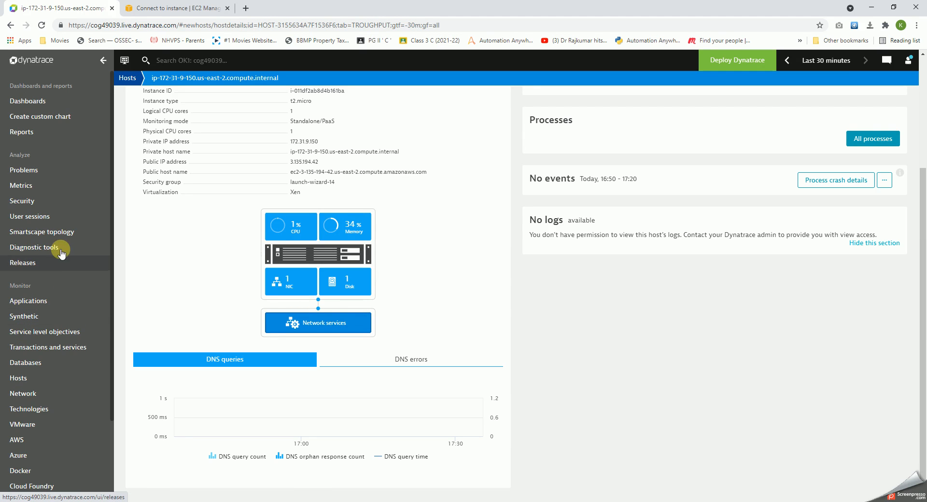
left_click(42, 231)
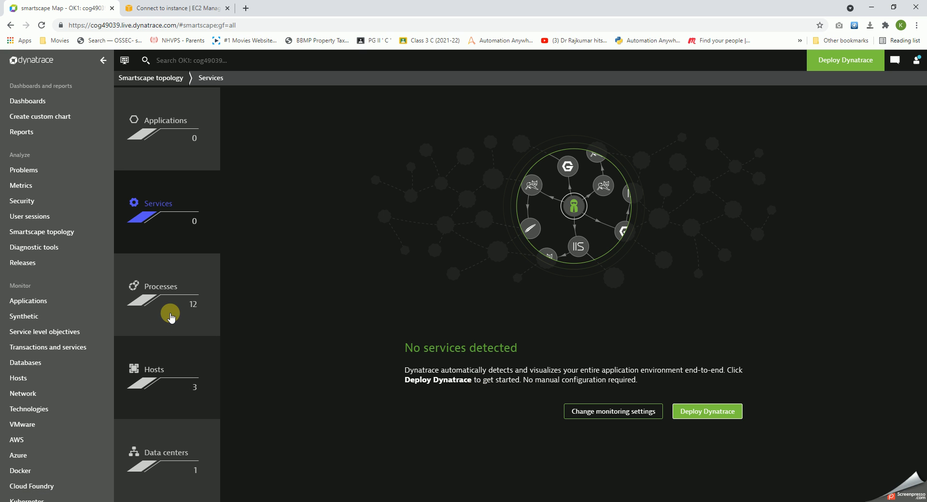
Step: View the Hosts and Data centers layers, then drill into the us-east-2a data center
left_click(181, 391)
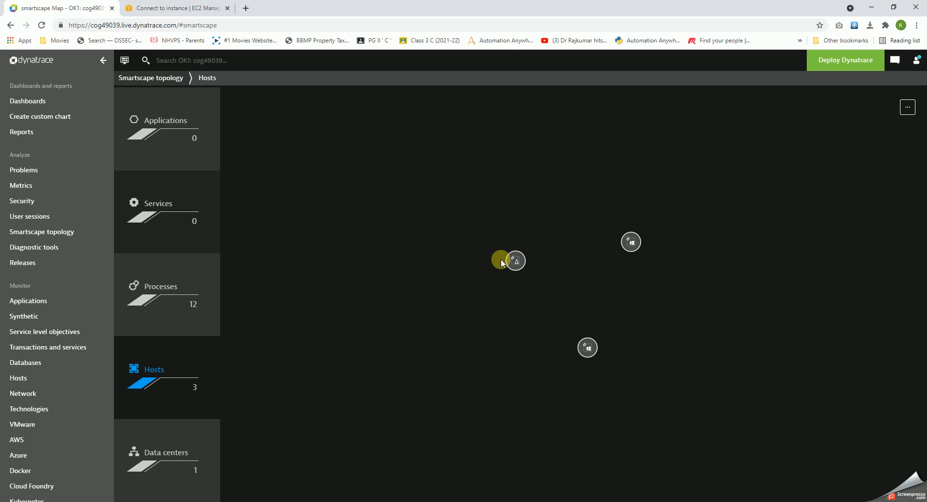
left_click(193, 439)
left_click(573, 294)
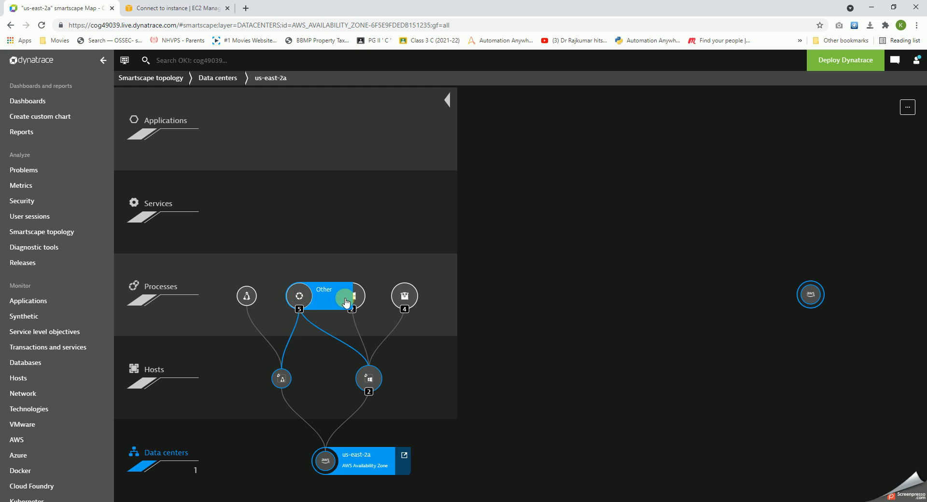
Step: Expand the four-process group, inspect Windows System and Short Living Processes, then show the Hosts list
left_click(404, 296)
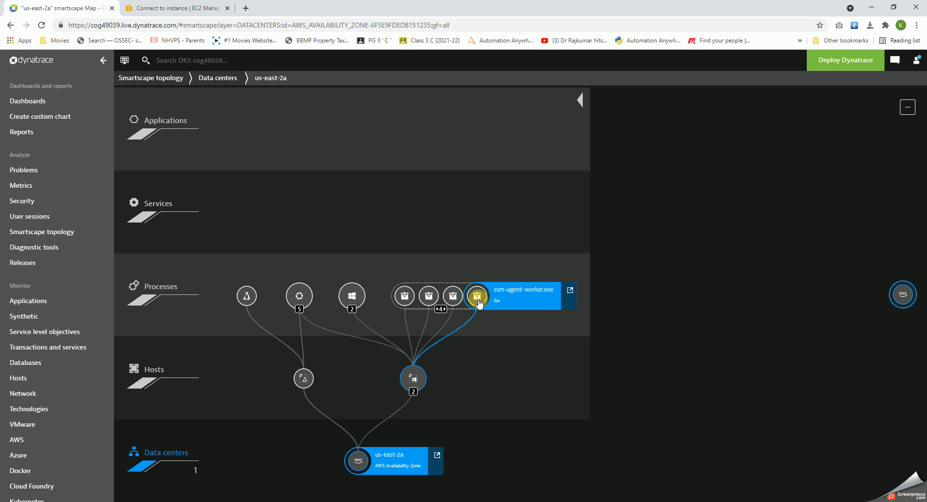
left_click(353, 297)
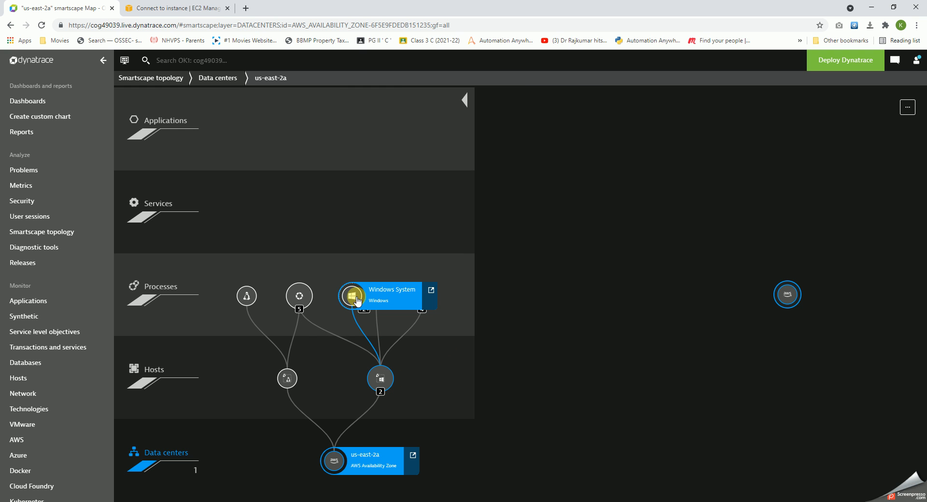
left_click(299, 296)
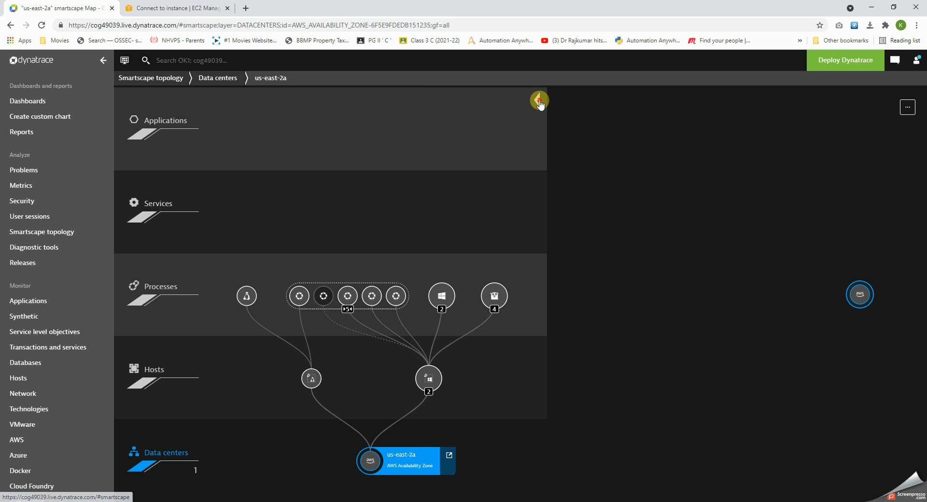
left_click(540, 102)
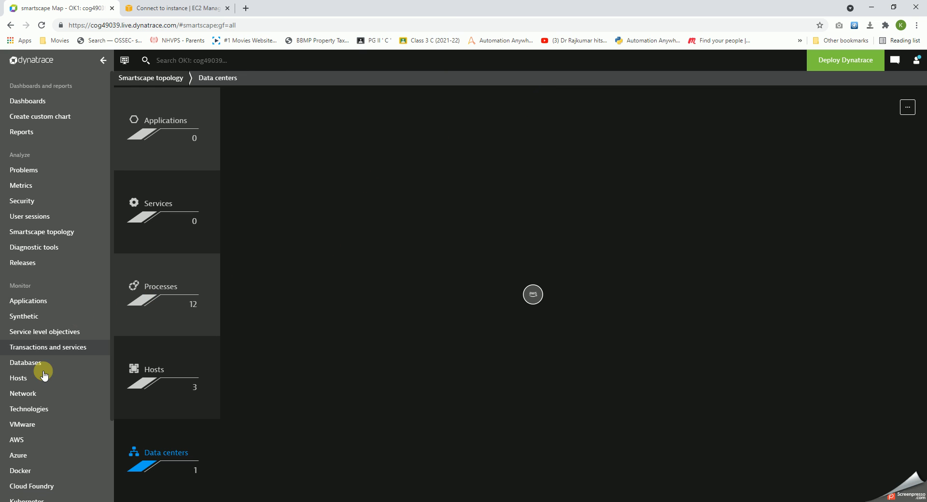
left_click(20, 378)
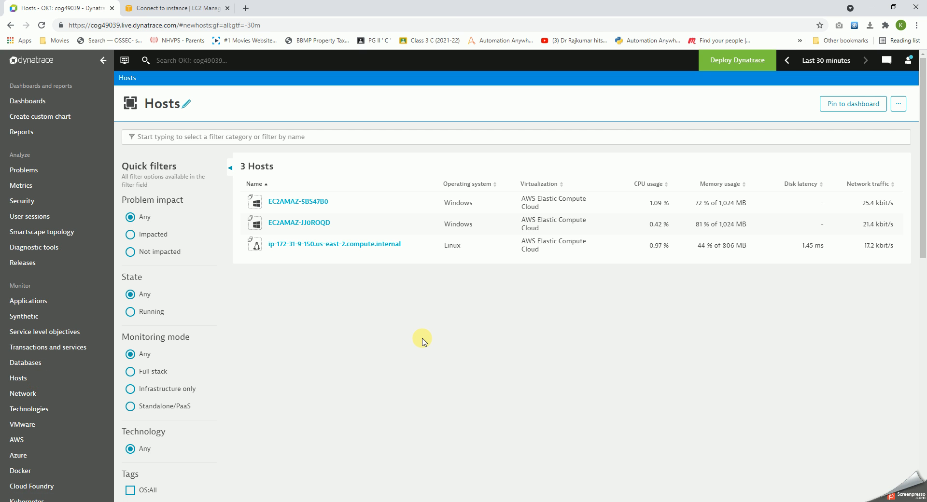